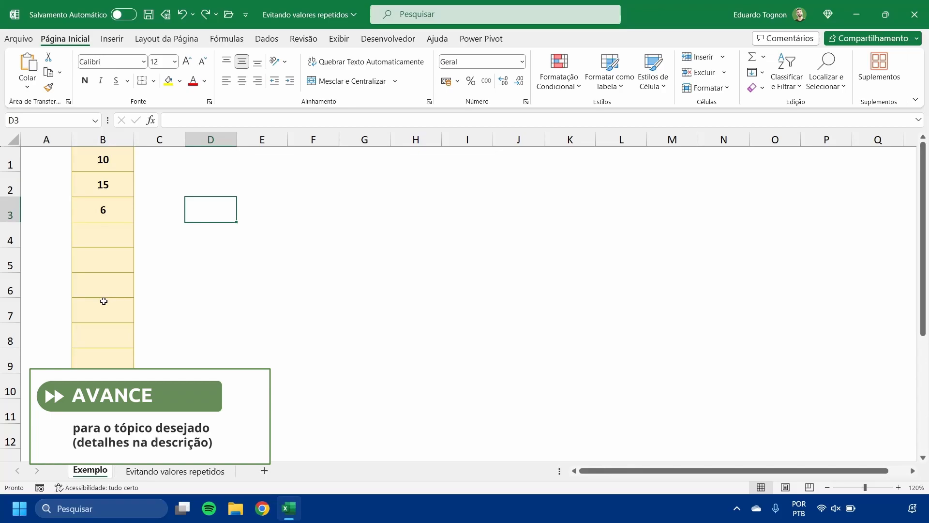
# Enter 8 in cell B4 and 2 in cell B5 of the Exemplo sheet.
pyautogui.click(111, 238)
pyautogui.write('8')
pyautogui.press('Return')
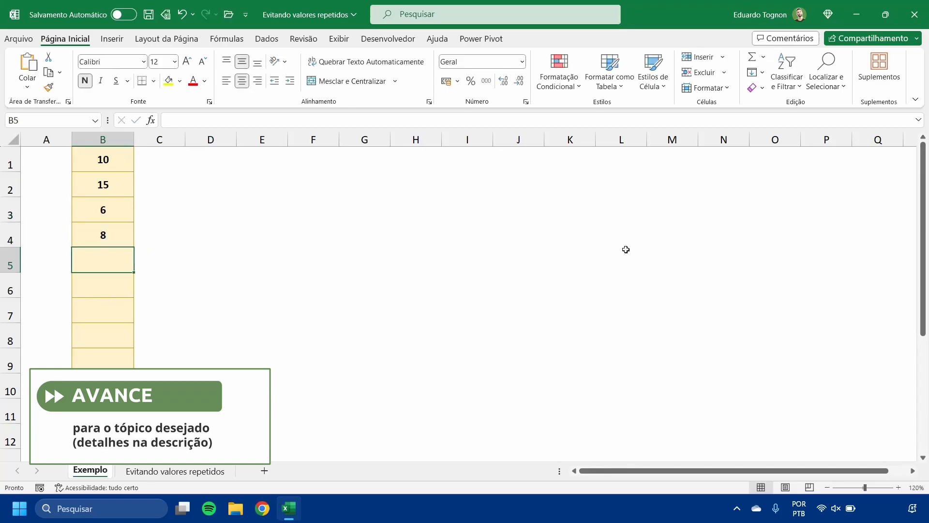
pyautogui.write('2')
pyautogui.press('Return')
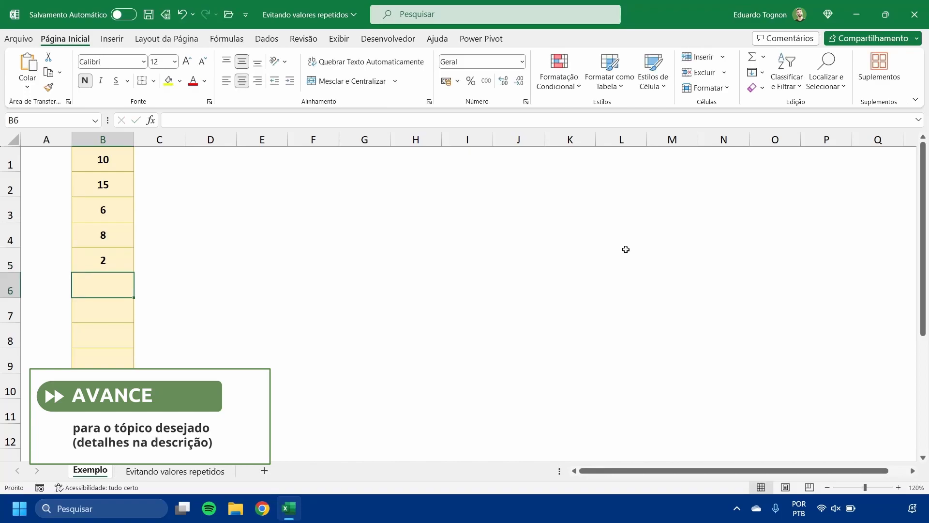
# Try to enter the duplicate value 6 in cell B6, cancelling the entry.
pyautogui.write('6')
pyautogui.press('Return')
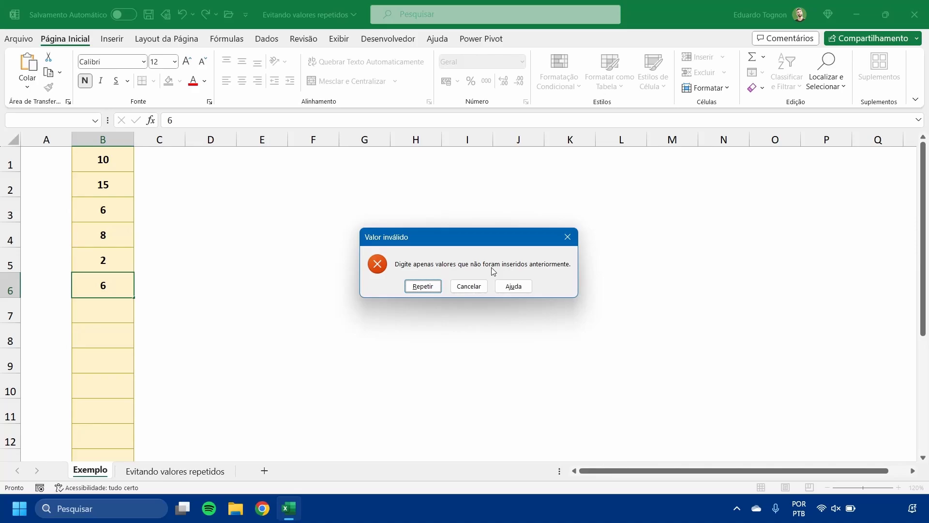
pyautogui.click(468, 287)
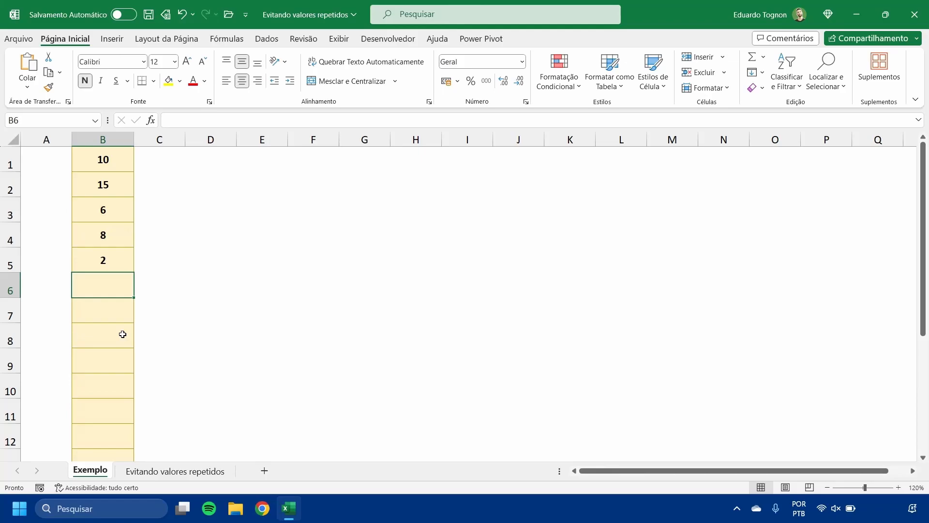
# Switch to the Evitando valores repetidos sheet and inspect the range B1:B10 and column D.
pyautogui.click(176, 471)
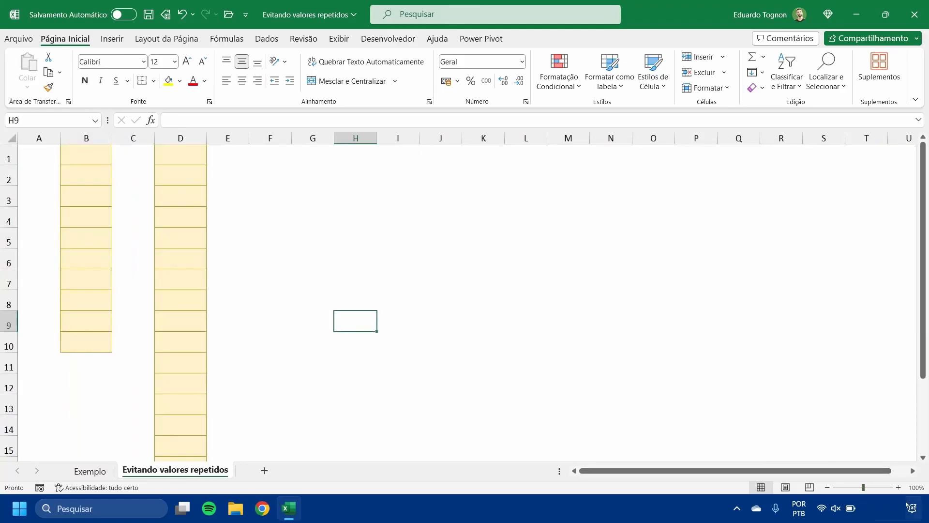
pyautogui.scroll(2, 401, 277)
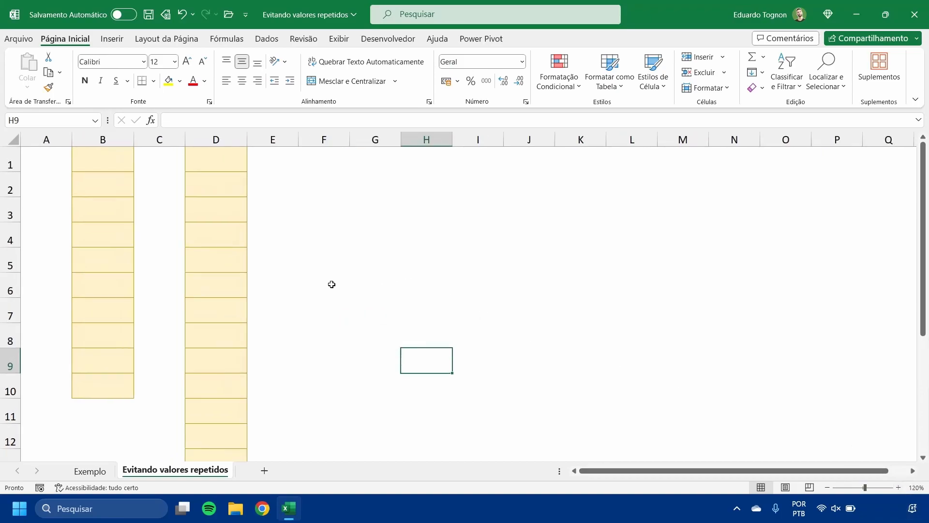
pyautogui.moveTo(100, 157); pyautogui.dragTo(106, 376)
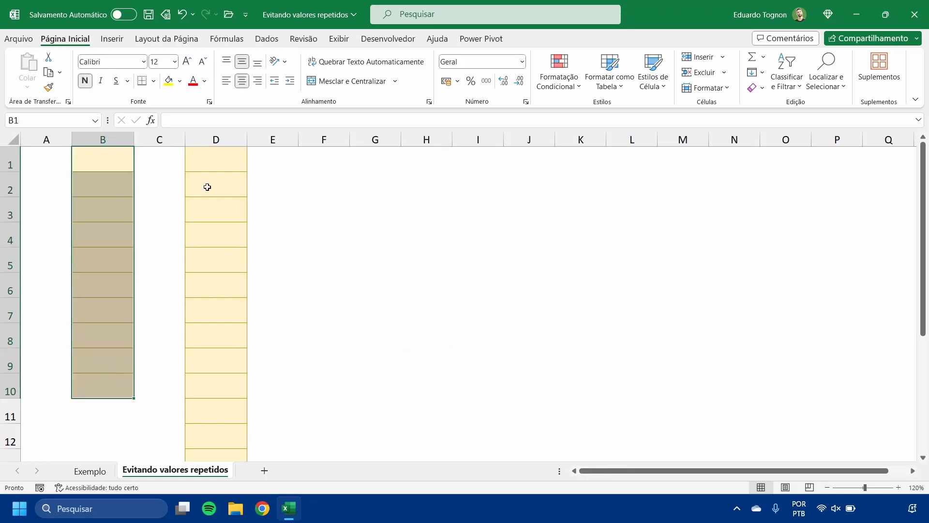
pyautogui.click(205, 139)
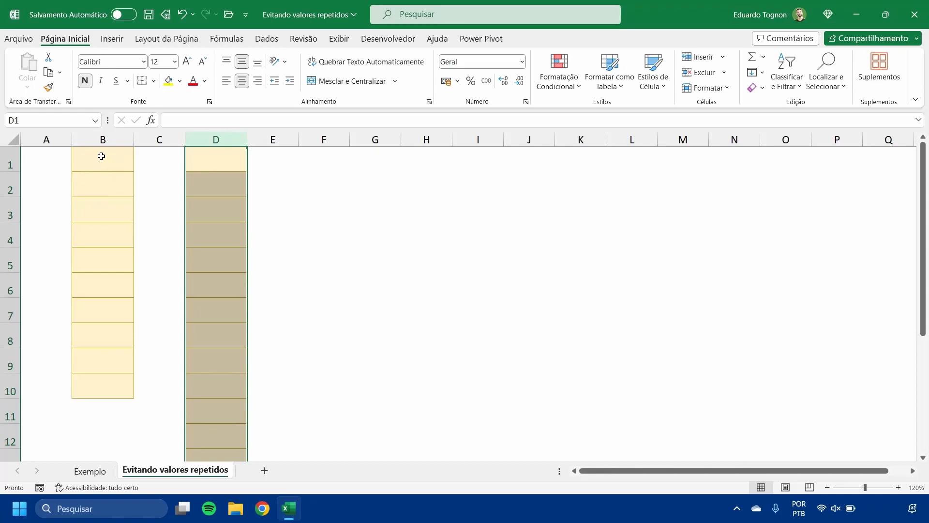
# Start a data validation rule for B1:B10 with the allowed type Personalizado.
pyautogui.moveTo(102, 156); pyautogui.dragTo(98, 379)
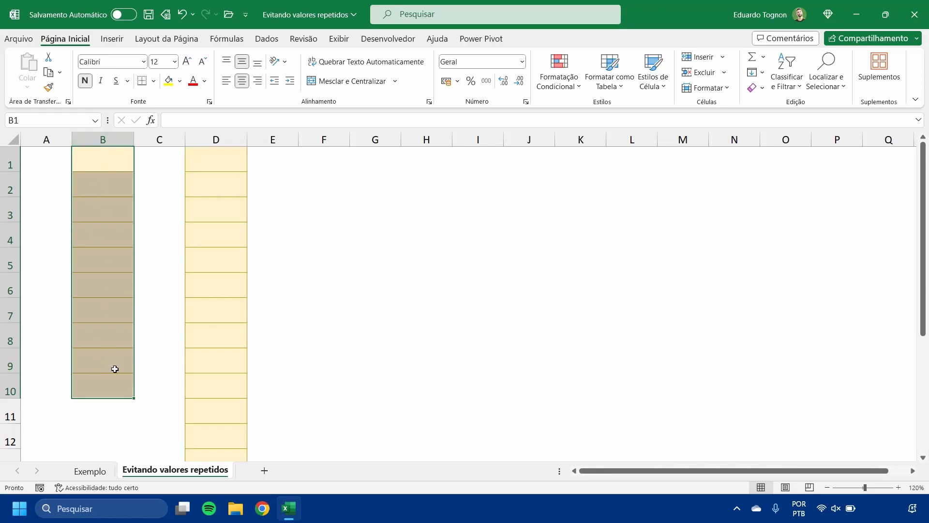
pyautogui.click(267, 38)
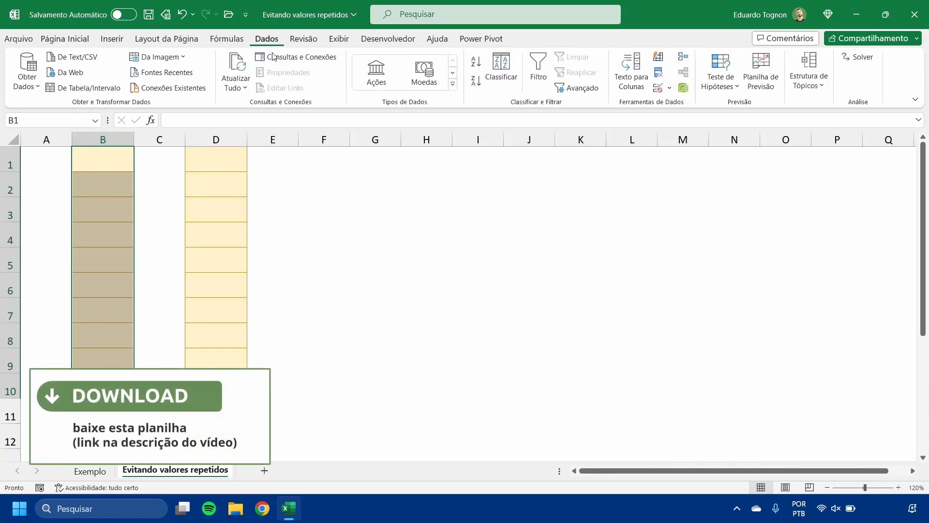
pyautogui.click(657, 90)
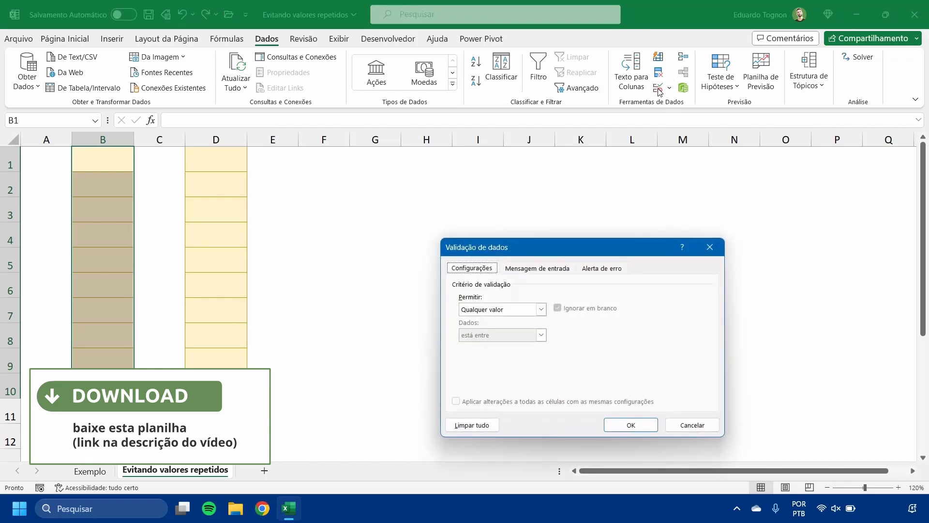
pyautogui.moveTo(578, 245); pyautogui.dragTo(460, 193)
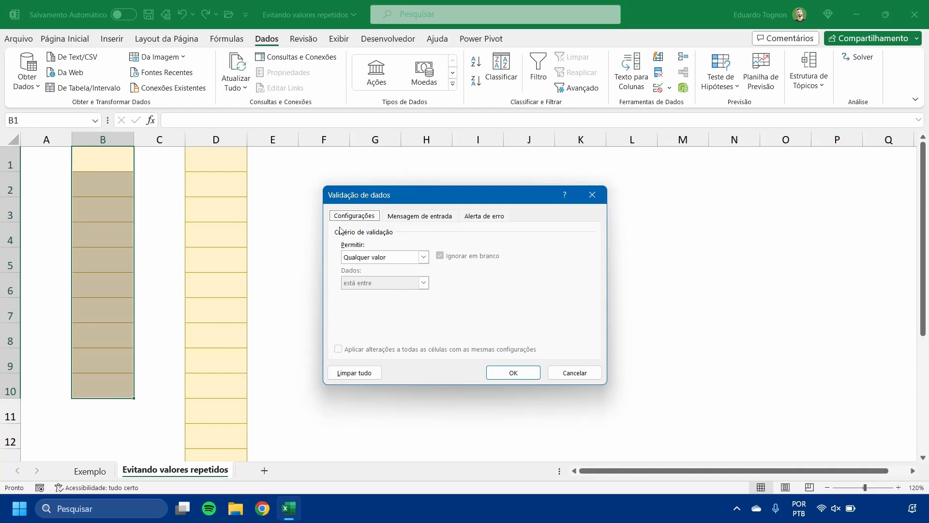
pyautogui.click(370, 262)
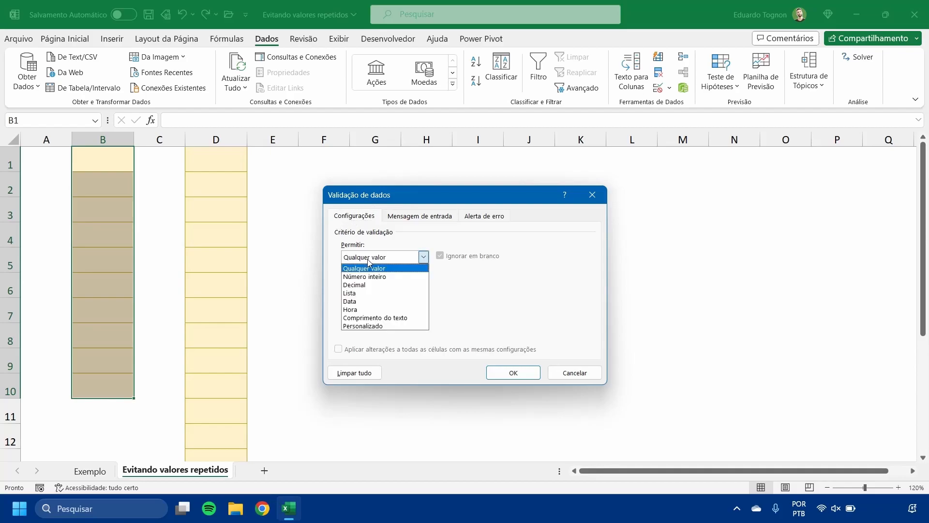
pyautogui.click(367, 326)
# Enter the validation formula =CONT.SES(B1:B10;B1)=1 for the range B1:B10.
pyautogui.click(366, 308)
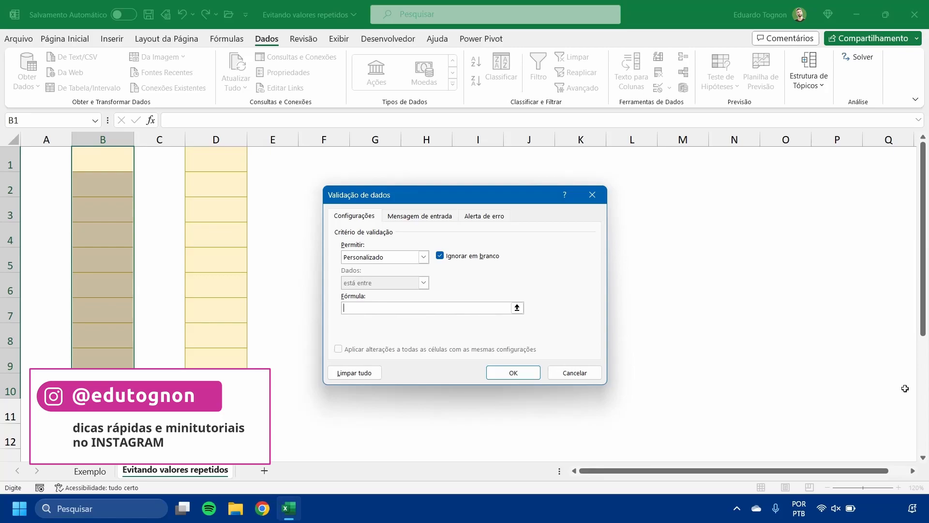
pyautogui.write('=CONT')
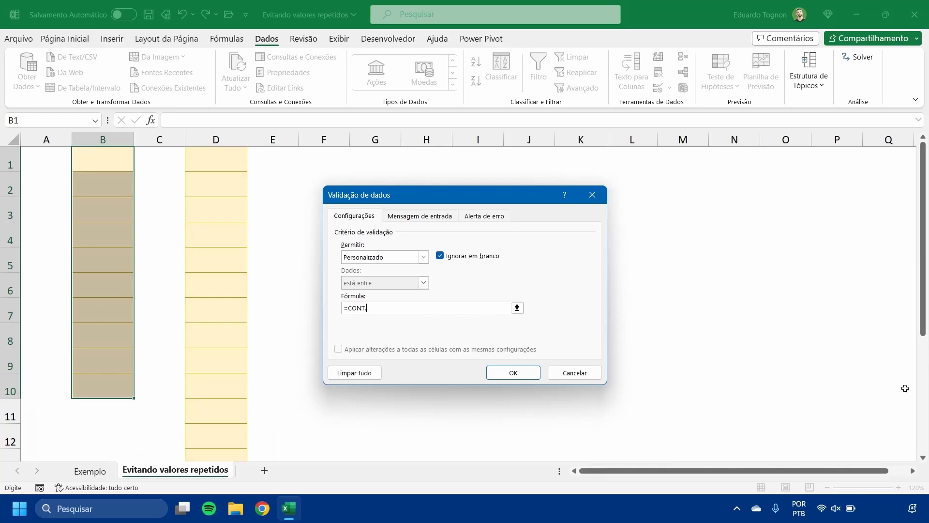
pyautogui.write('.SES(')
pyautogui.moveTo(101, 157); pyautogui.dragTo(89, 386)
pyautogui.click(405, 308)
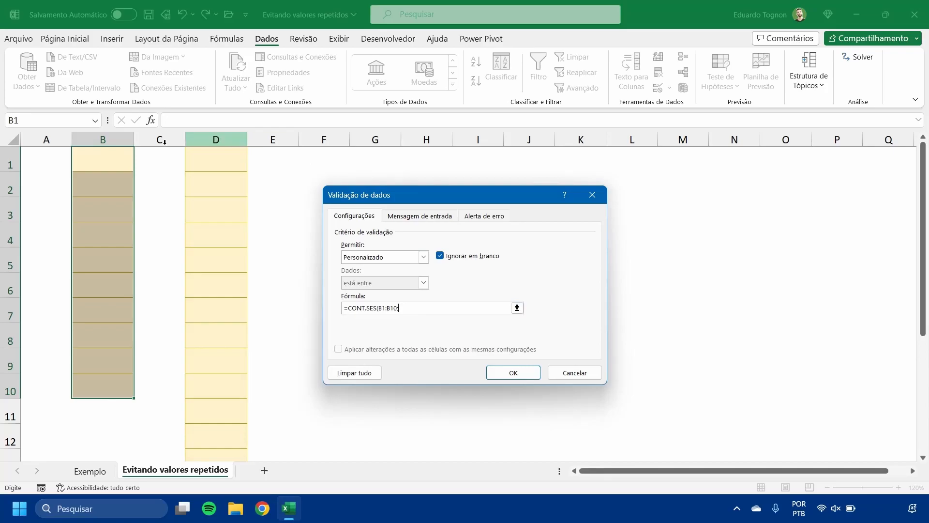
pyautogui.click(95, 163)
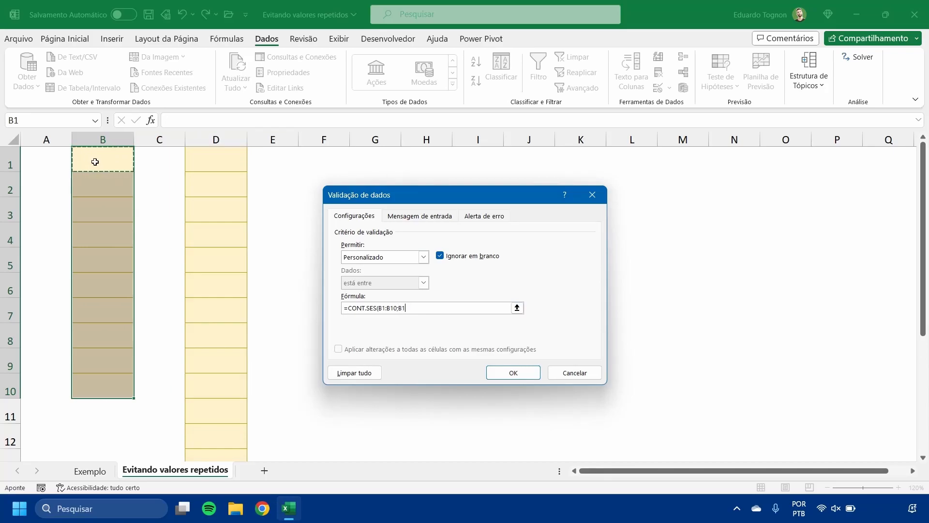
pyautogui.write(')=1')
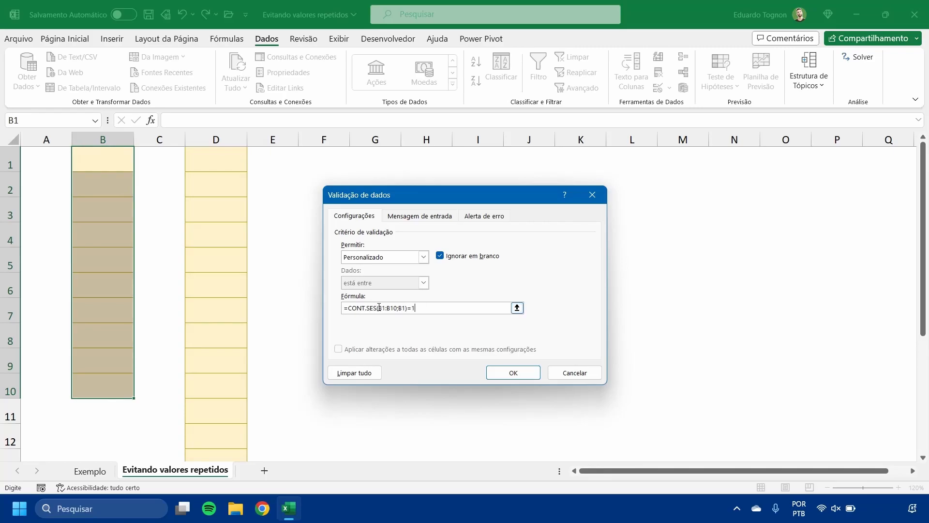
pyautogui.moveTo(378, 308); pyautogui.dragTo(396, 308)
pyautogui.click(403, 307)
pyautogui.click(432, 309)
pyautogui.moveTo(348, 310); pyautogui.dragTo(409, 310)
pyautogui.click(422, 308)
pyautogui.click(432, 311)
# Make the B1:B10 range reference in the validation formula absolute.
pyautogui.moveTo(378, 310); pyautogui.dragTo(397, 308)
pyautogui.click(398, 309)
pyautogui.press('F4')
pyautogui.click(398, 308)
pyautogui.press('F4')
pyautogui.click(379, 308)
pyautogui.click(389, 308)
pyautogui.click(402, 308)
# Set the validation's error alert style to Parar and its title to "Valor inválido".
pyautogui.click(476, 216)
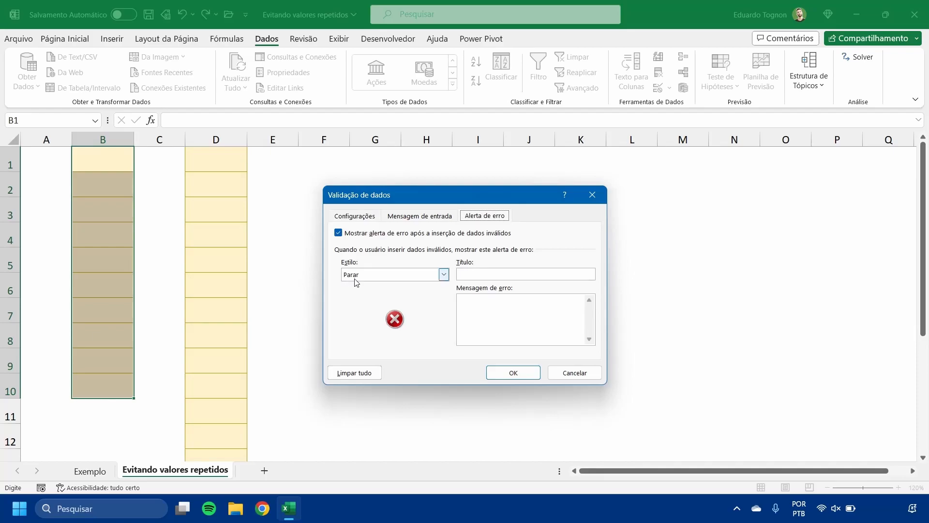
pyautogui.click(381, 279)
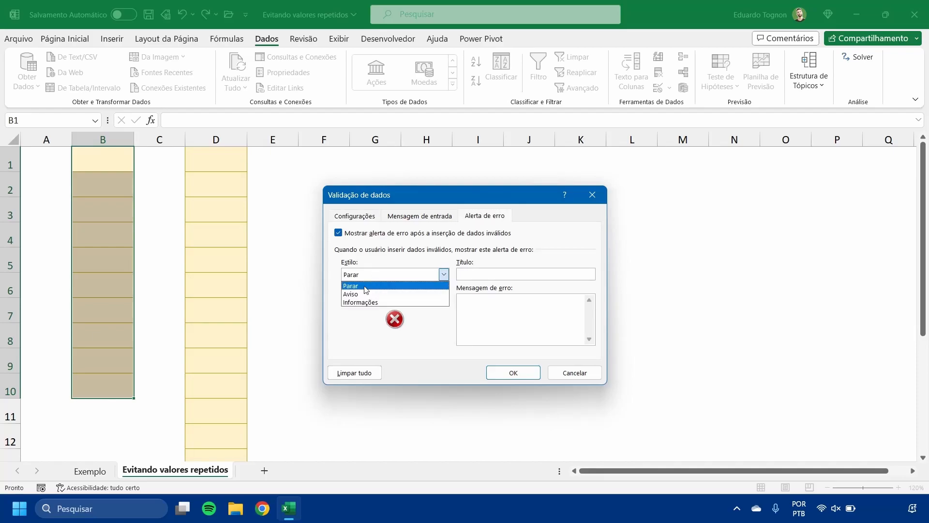
pyautogui.click(368, 286)
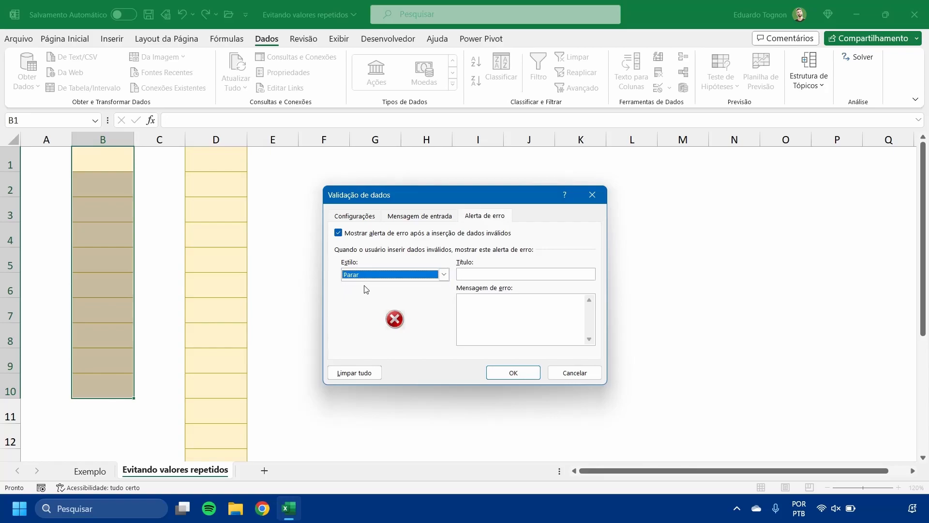
pyautogui.click(486, 274)
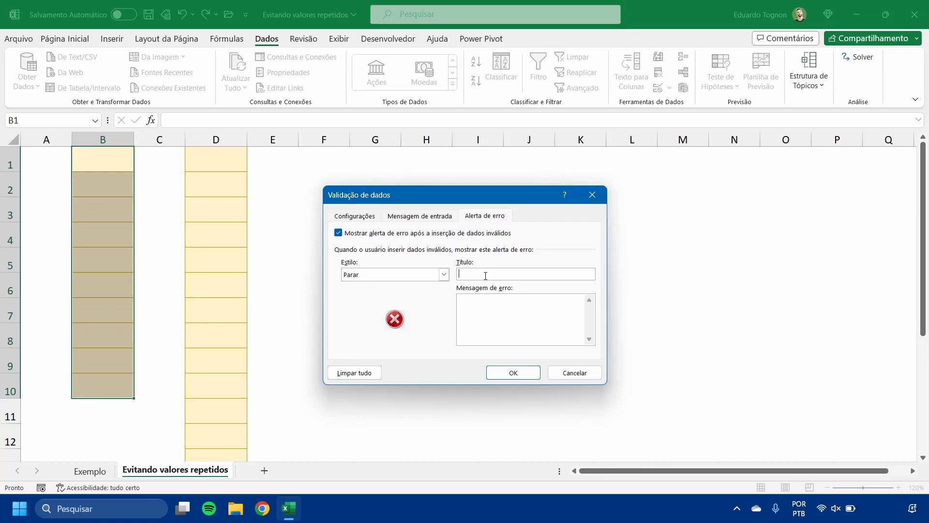
pyautogui.write('Valor inválido')
# Set the error message to "Você não pode digitar um valor inserido anteriormente." and apply the validation rule.
pyautogui.press('Tab')
pyautogui.write('Você')
pyautogui.write('não pode difit')
pyautogui.press('BackSpace')
pyautogui.press('BackSpace')
pyautogui.press('BackSpace')
pyautogui.write('gitar um valor inserido ane')
pyautogui.press('BackSpace')
pyautogui.write('teriormente.')
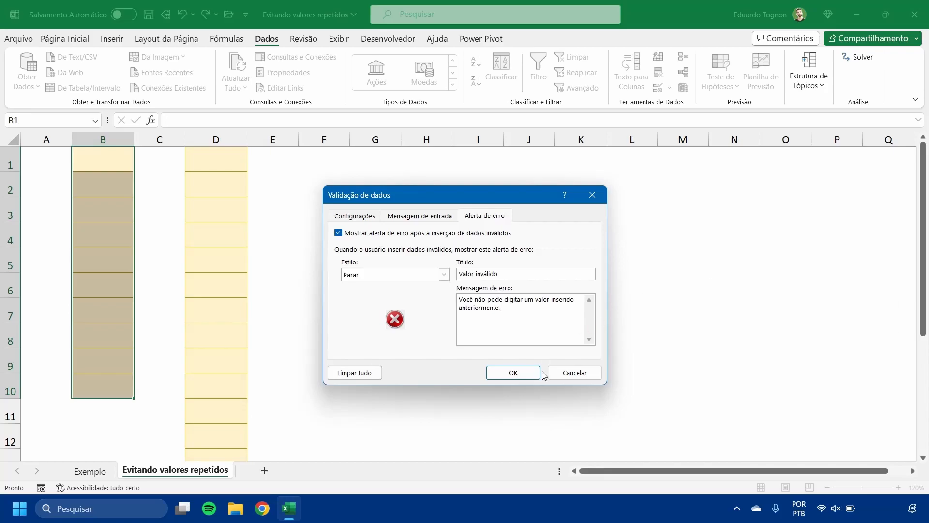
pyautogui.click(507, 375)
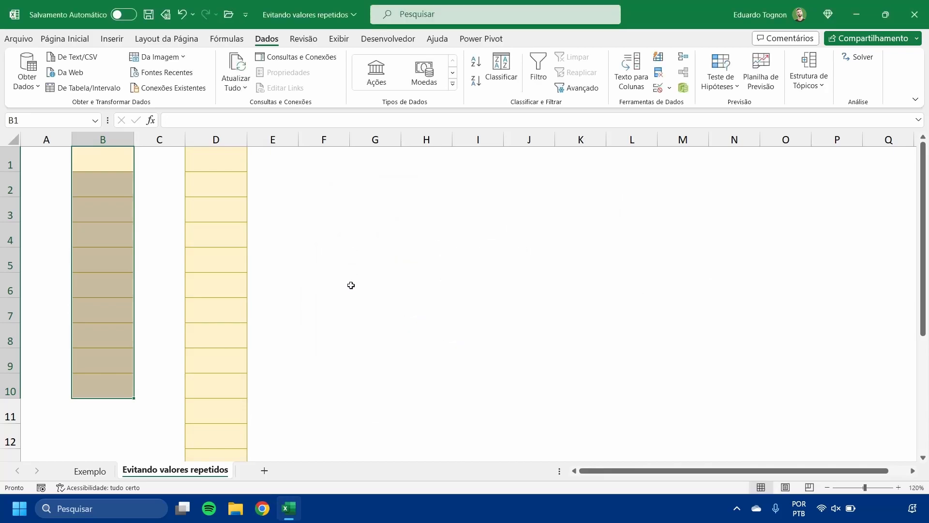
# Enter the values 10, 122 and 20 in cells B1 to B3.
pyautogui.click(100, 150)
pyautogui.write('10')
pyautogui.press('Return')
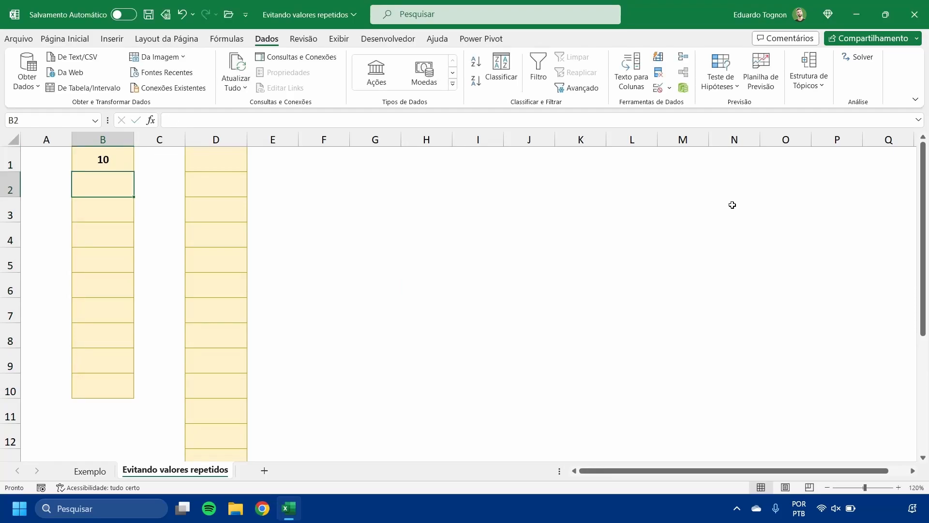
pyautogui.write('122')
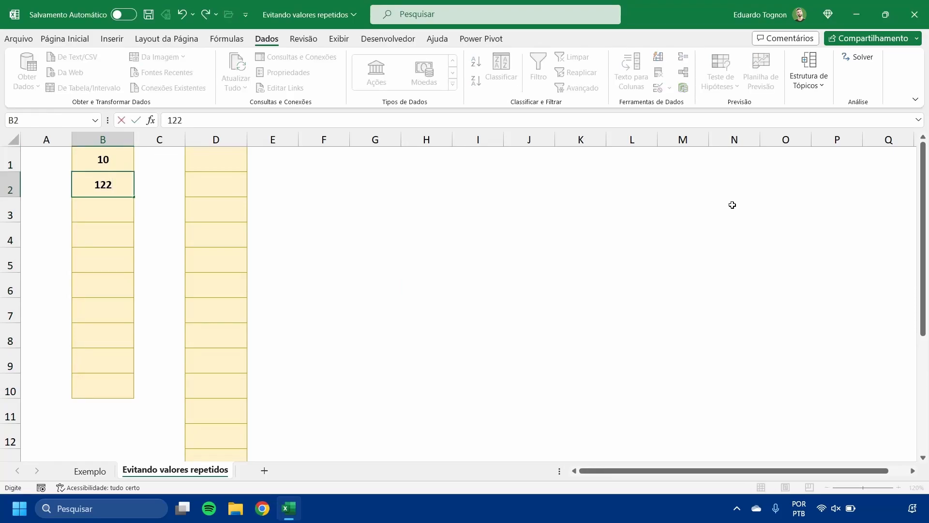
pyautogui.press('Return')
pyautogui.write('20')
pyautogui.press('Return')
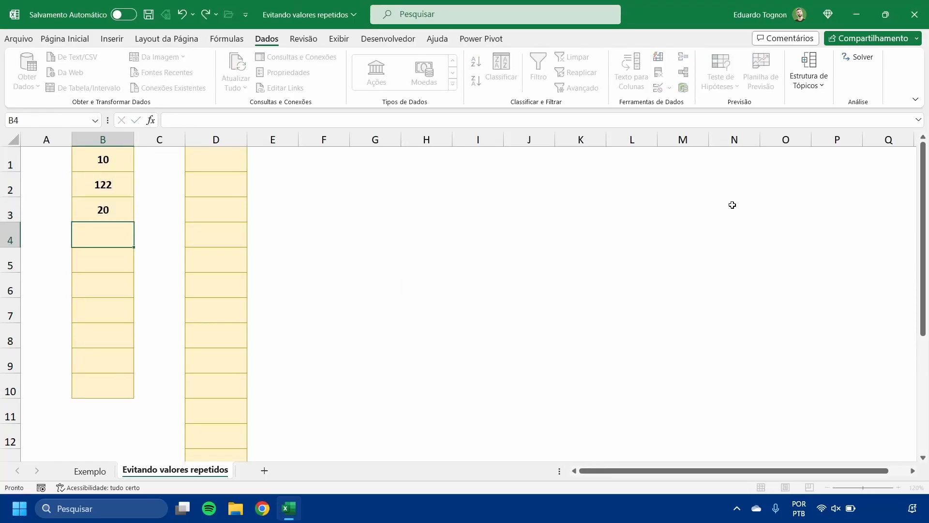
# Test the rule by trying the duplicates 10 in B4 and 20 in B8, cancelling both entries.
pyautogui.write('10')
pyautogui.press('Return')
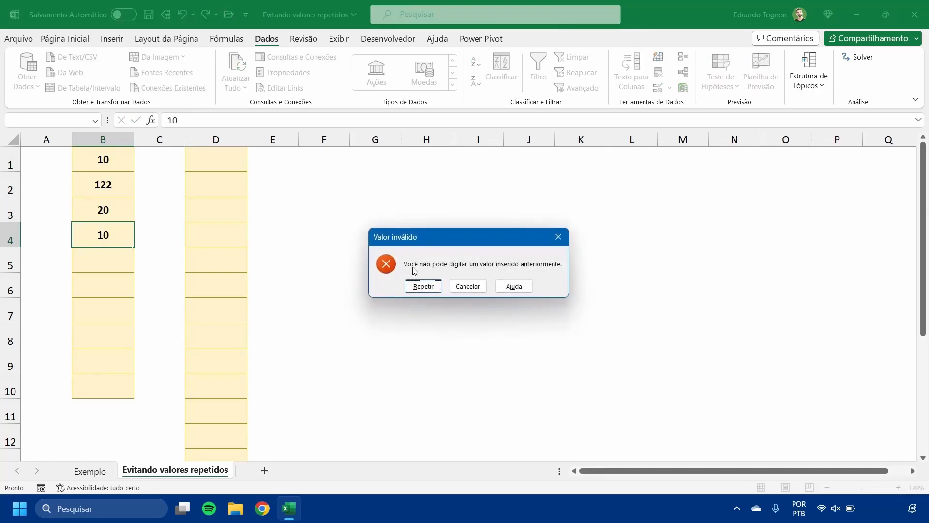
pyautogui.click(467, 286)
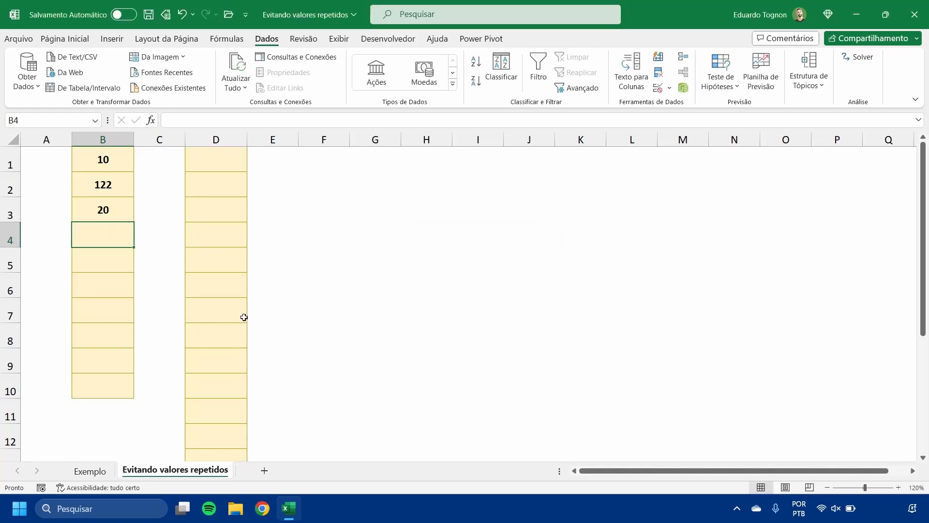
pyautogui.click(100, 333)
pyautogui.write('20')
pyautogui.press('Return')
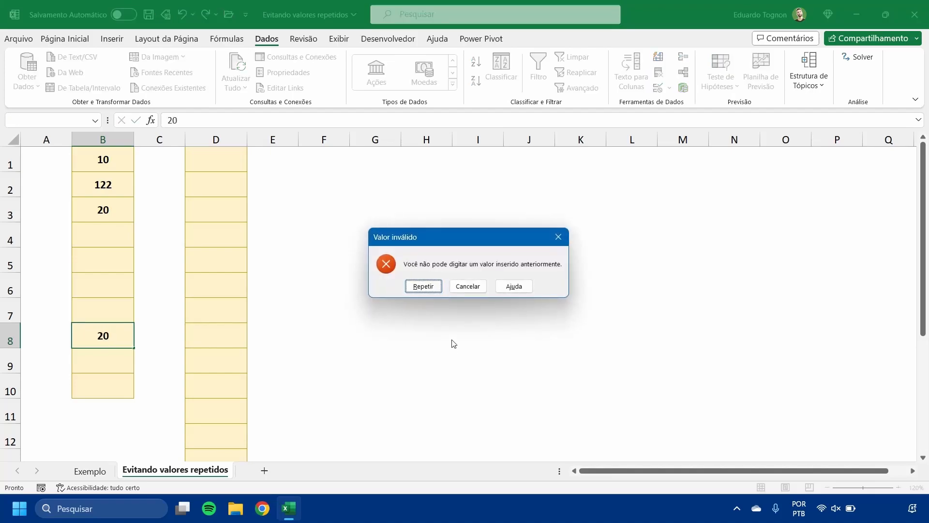
pyautogui.click(468, 286)
pyautogui.click(99, 208)
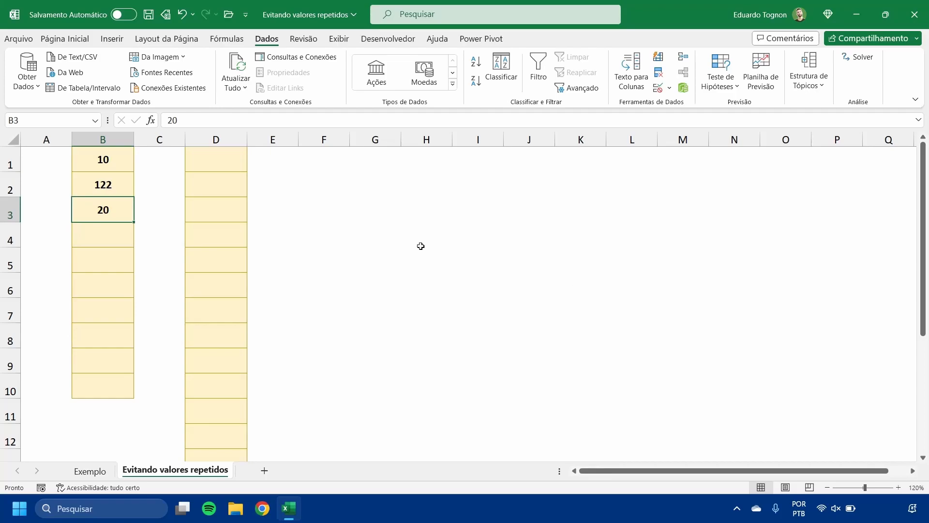
# Start a data validation rule for the whole of column D with the allowed type Personalizado.
pyautogui.click(220, 135)
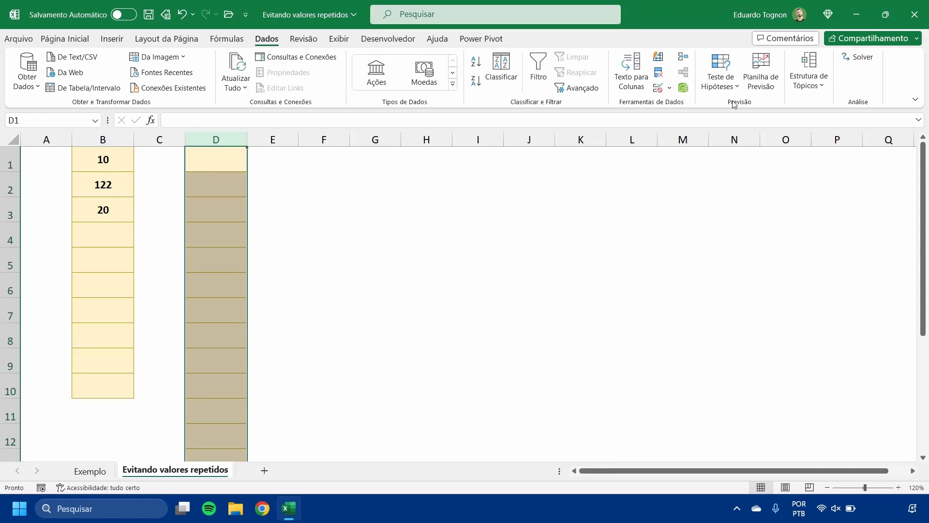
pyautogui.click(660, 89)
pyautogui.click(381, 257)
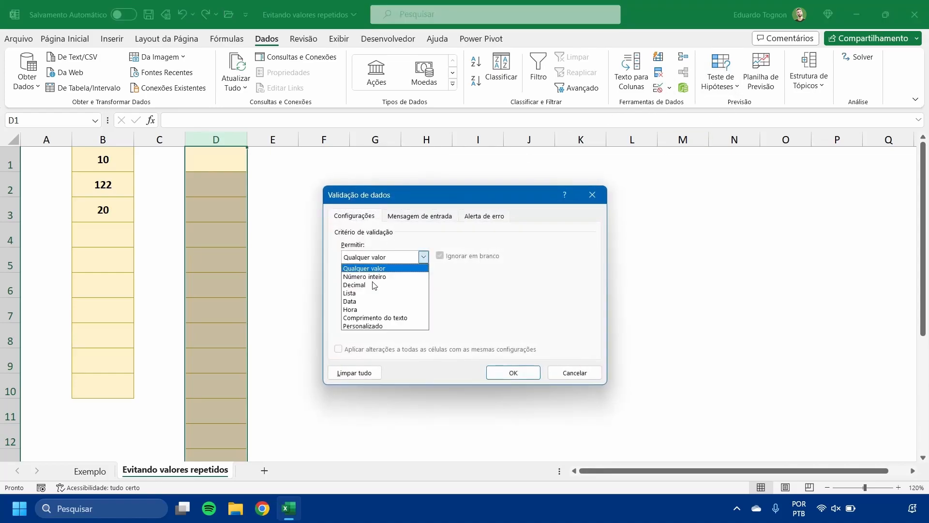
pyautogui.click(363, 326)
# Enter the custom validation formula =cont.ses(D:D;D1)=1 for column D.
pyautogui.click(364, 308)
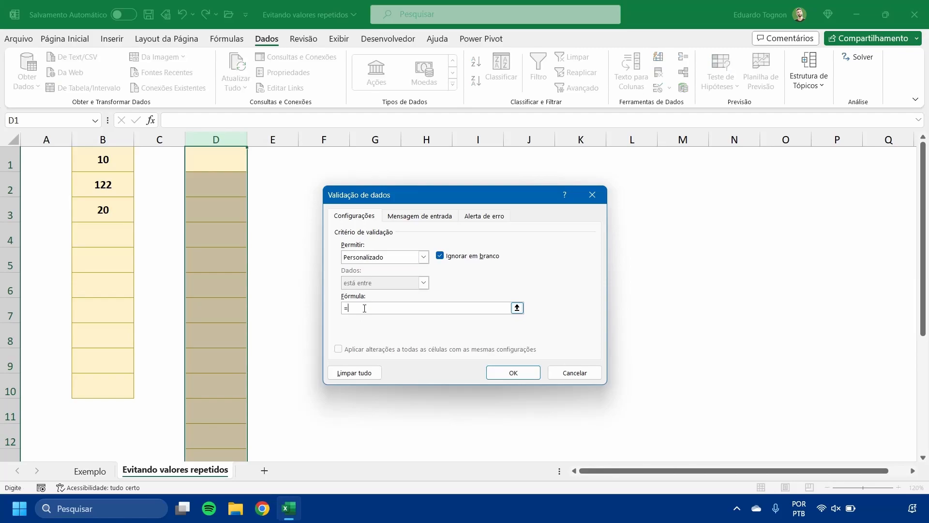
pyautogui.write('=cont.ses(')
pyautogui.click(216, 140)
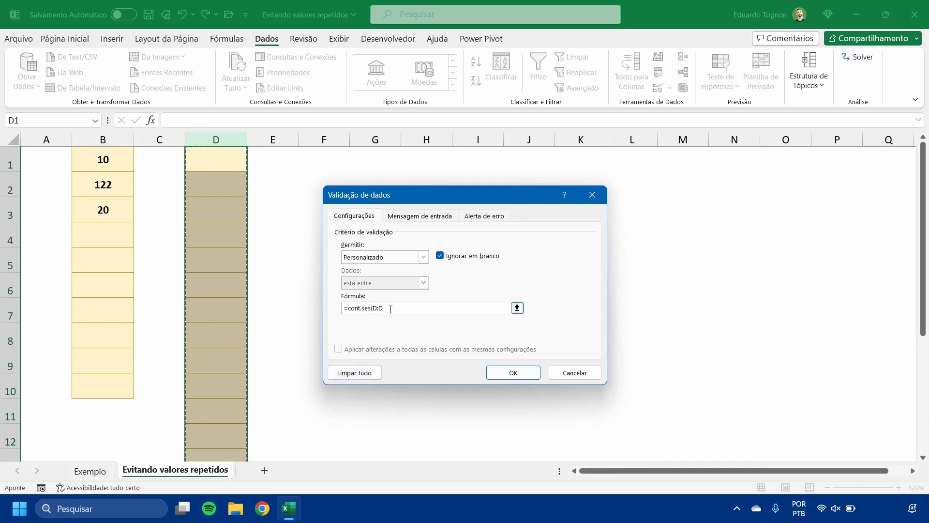
pyautogui.write(';')
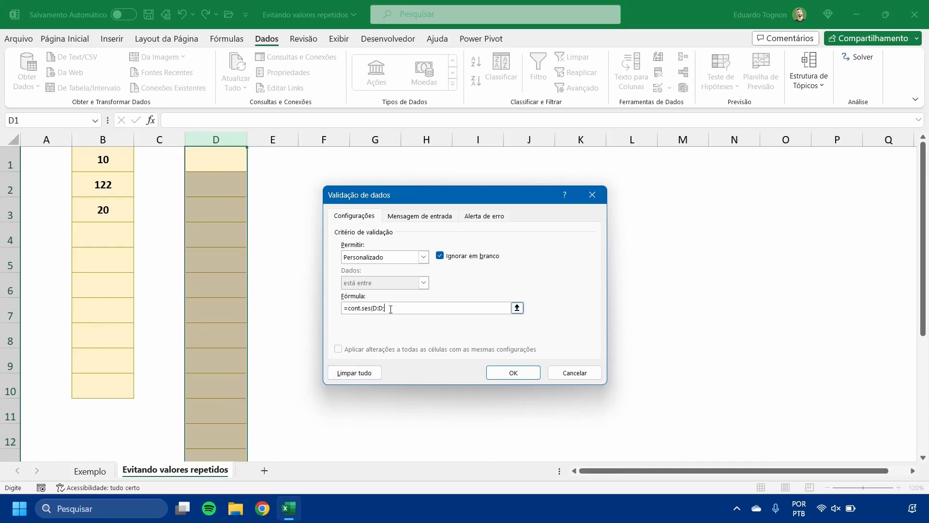
pyautogui.click(212, 159)
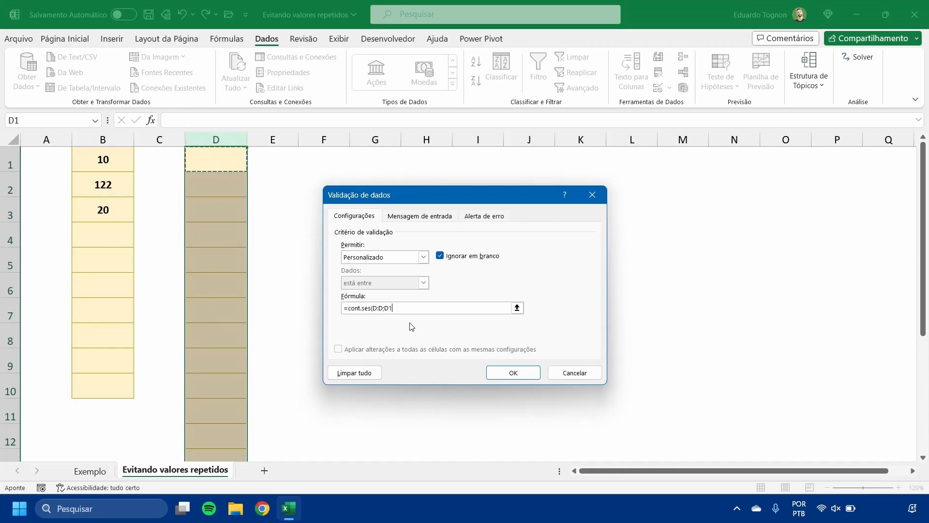
pyautogui.write(')')
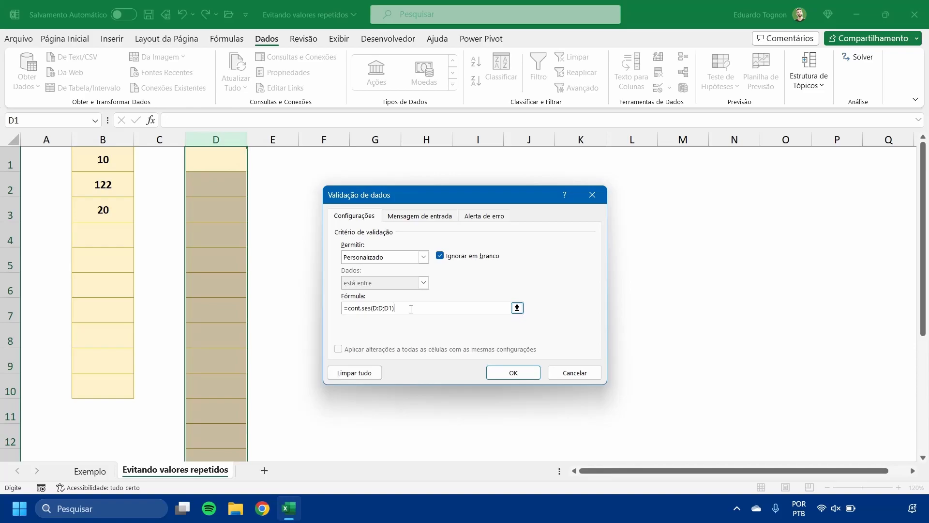
pyautogui.write('=1')
# Make the column range absolute as $D:$D in the validation formula and apply the rule.
pyautogui.click(379, 308)
pyautogui.press('F4')
pyautogui.click(493, 216)
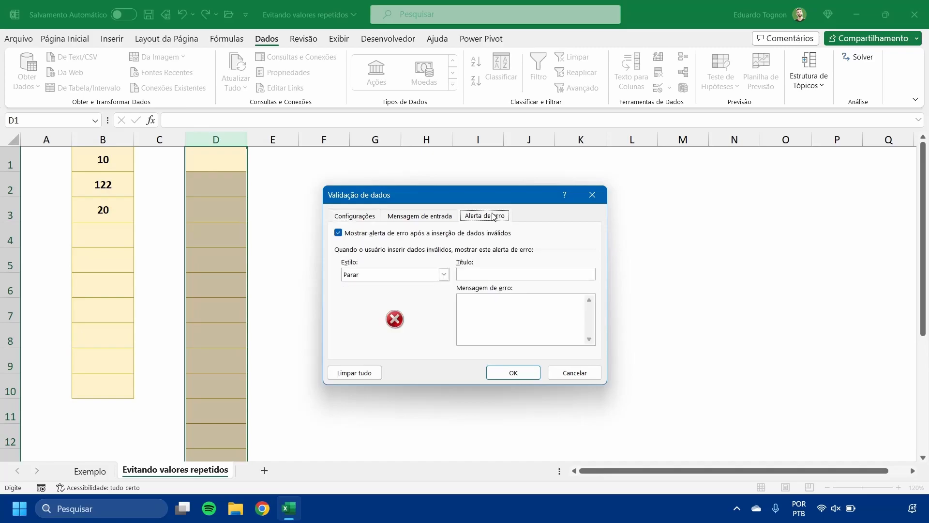
pyautogui.click(367, 218)
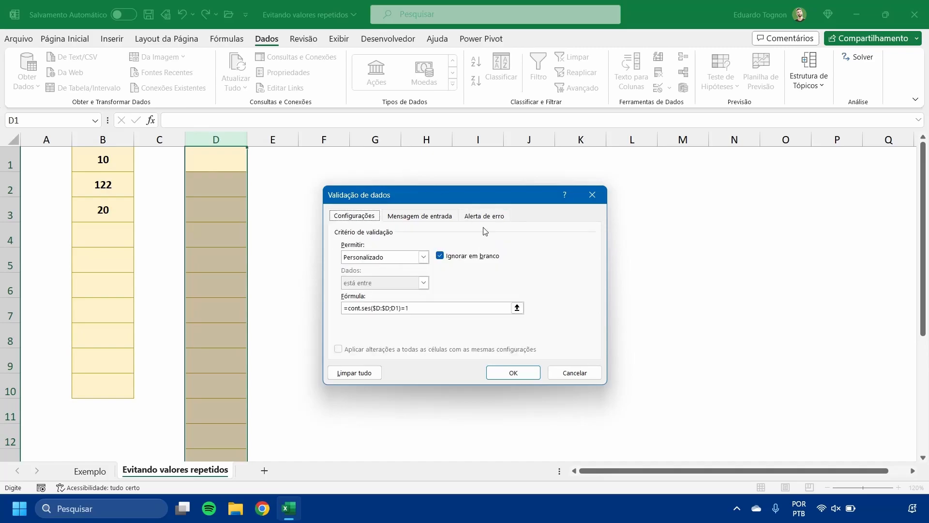
pyautogui.click(513, 373)
pyautogui.click(344, 274)
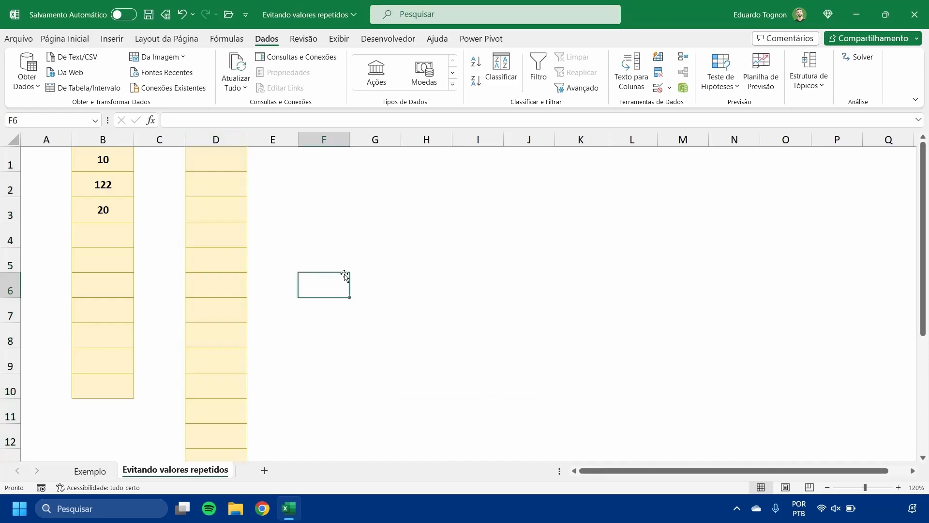
# Enter the values 52, 50 and 20 in cells D1 to D3.
pyautogui.click(238, 165)
pyautogui.write('52')
pyautogui.press('Return')
pyautogui.write('50')
pyautogui.press('Return')
pyautogui.write('20')
pyautogui.press('Return')
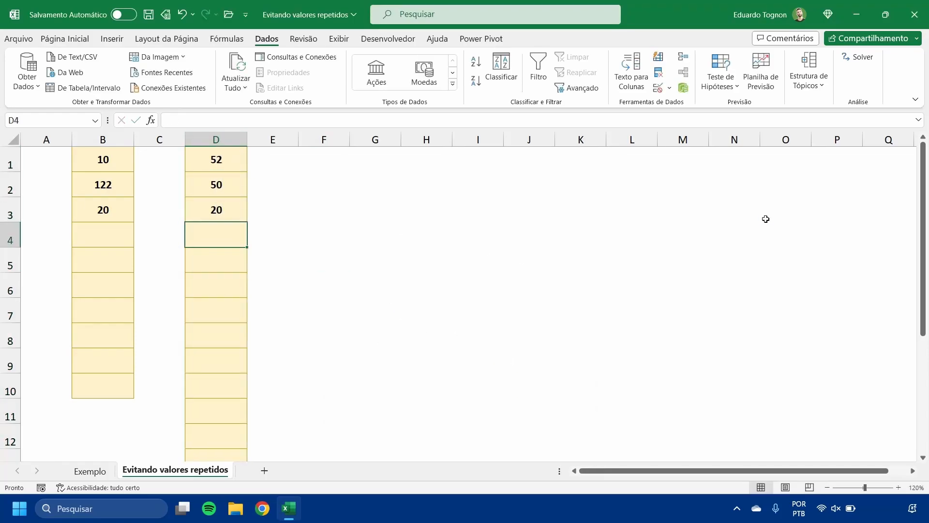
# Test the column D rule by trying the duplicate 50 in D4, and cancel the entry.
pyautogui.write('50')
pyautogui.press('Return')
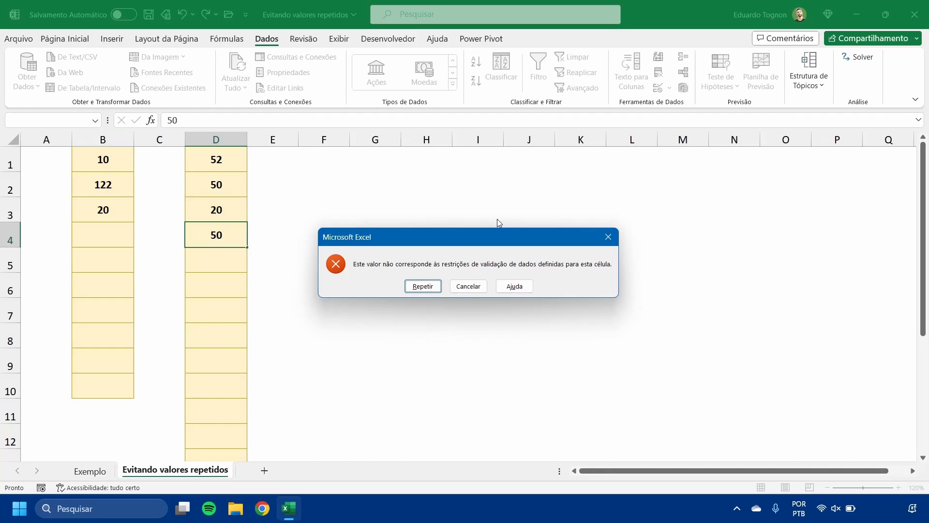
pyautogui.click(608, 238)
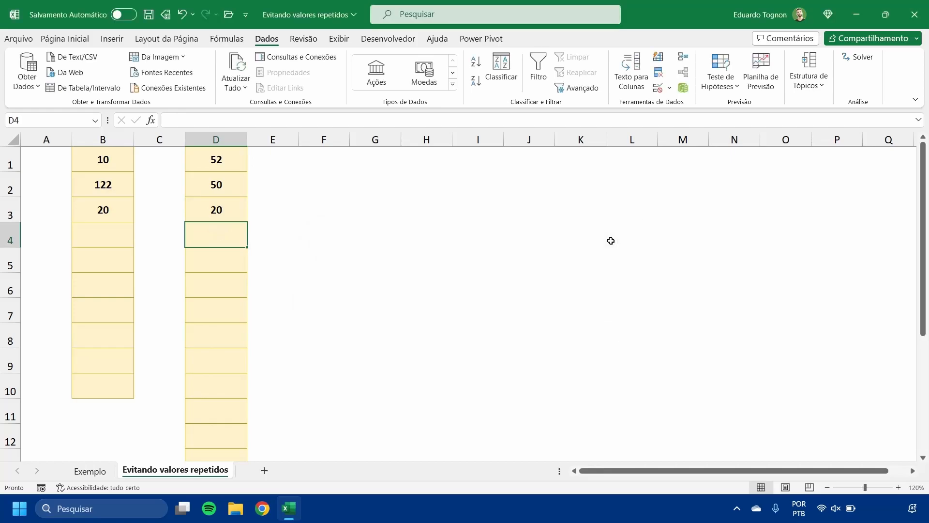